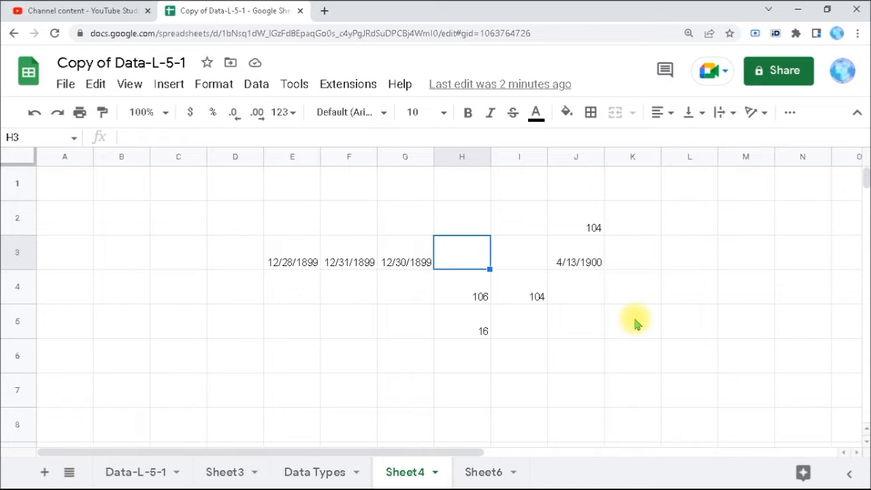
Step: Enter a formula in cell H3 that adds the values of G3 and J3
type("=")
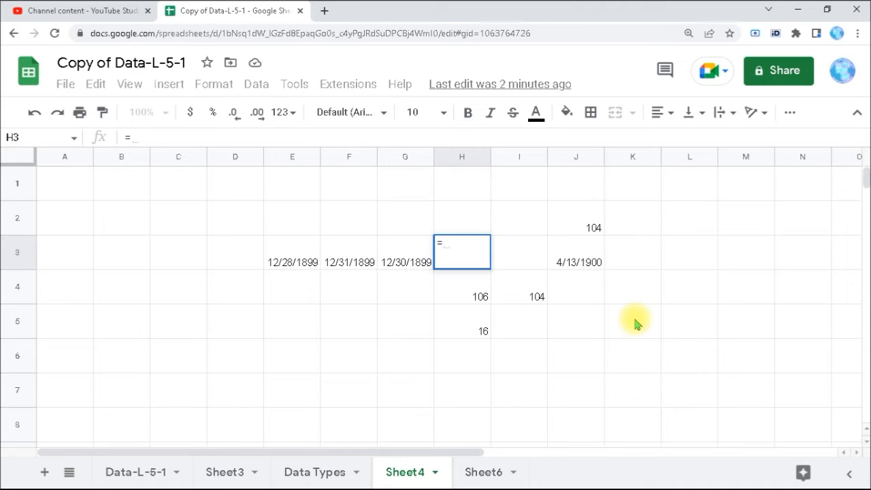
left_click(409, 265)
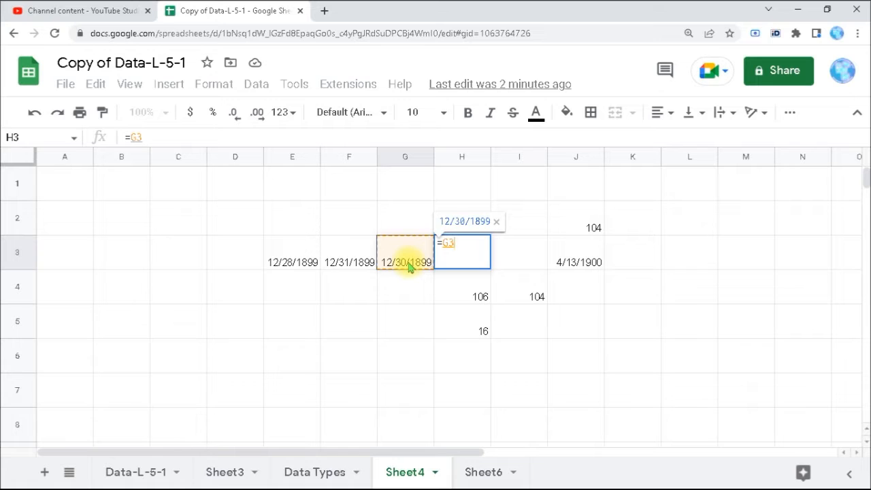
type("+")
left_click(579, 257)
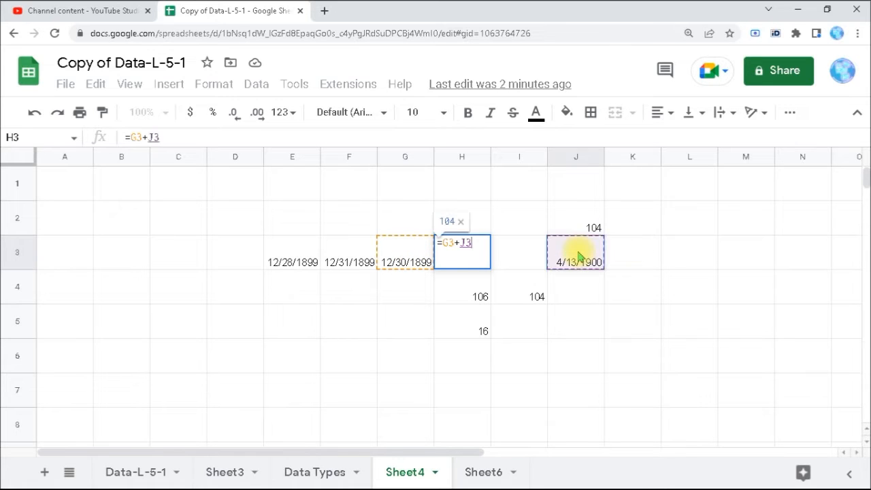
key("Return")
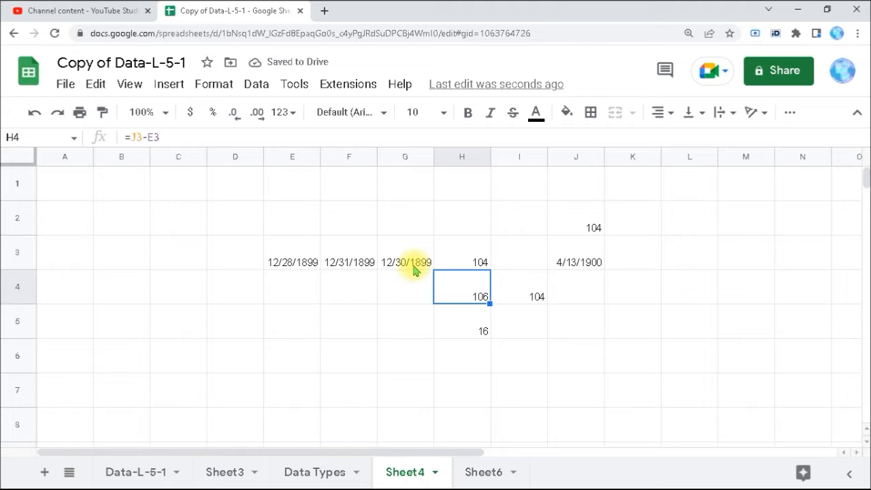
Step: Enter a formula in cell H2 that adds 3 to the date in G3
left_click(453, 258)
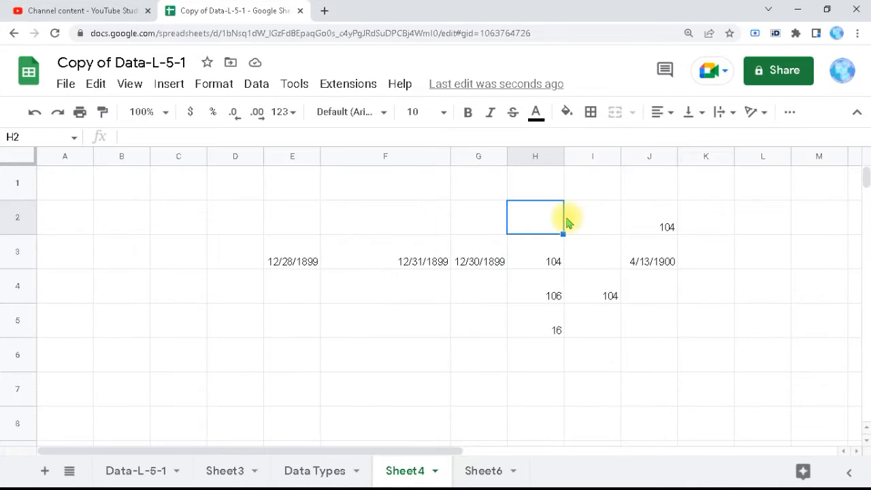
type("=")
left_click(478, 258)
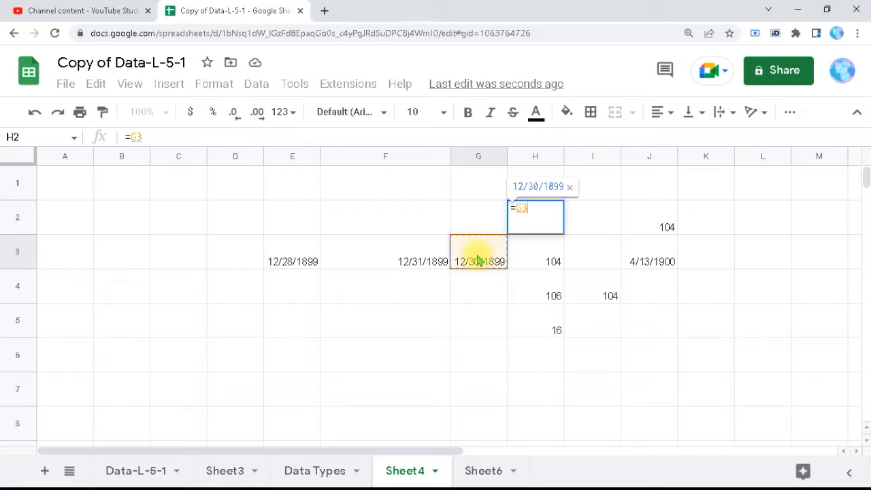
type("+3")
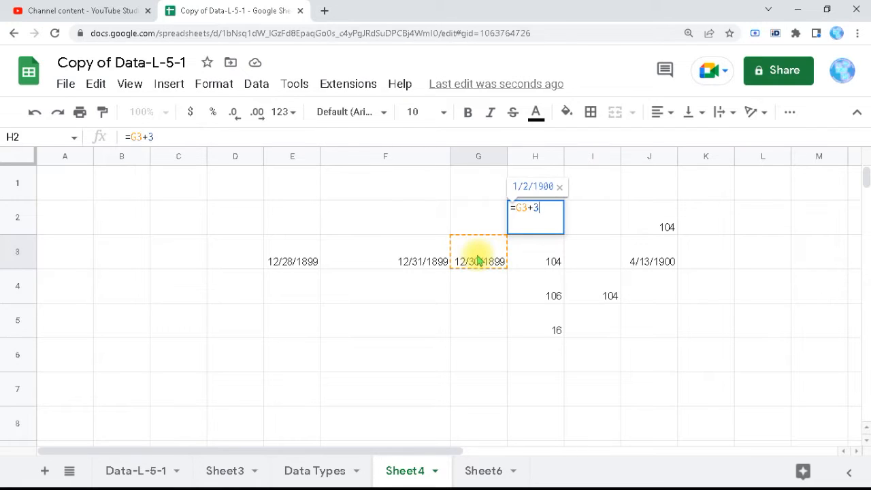
key("Return")
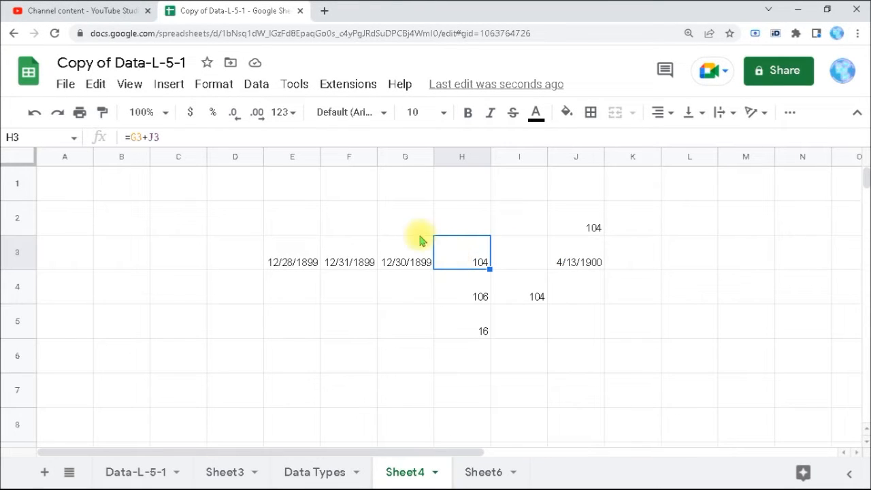
Step: Apply the standard Date number format to the empty cell F2
left_click(354, 223)
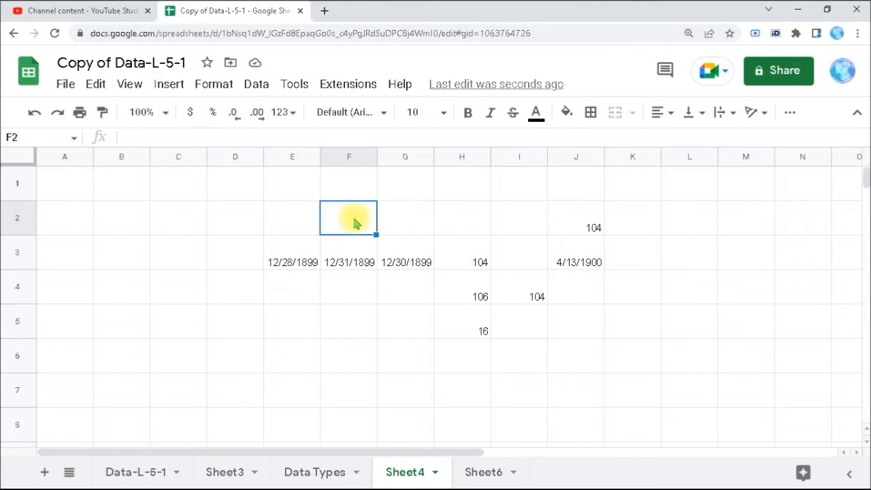
left_click(213, 95)
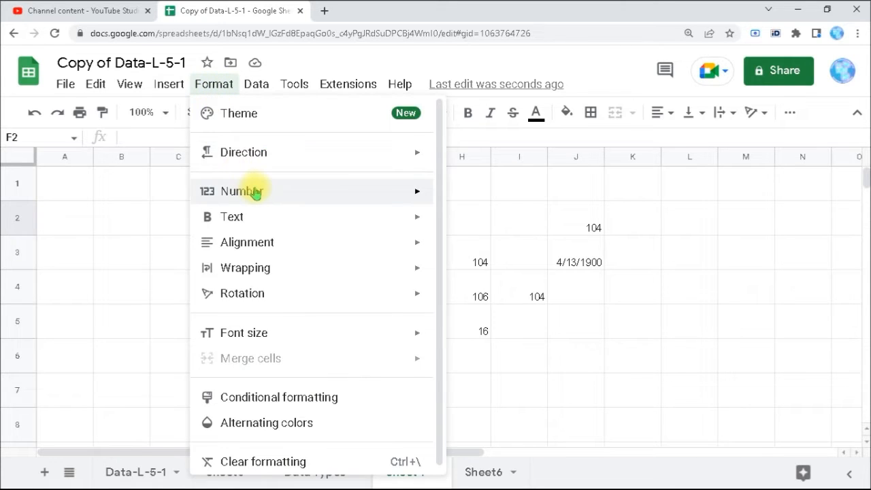
mouse_move(264, 194)
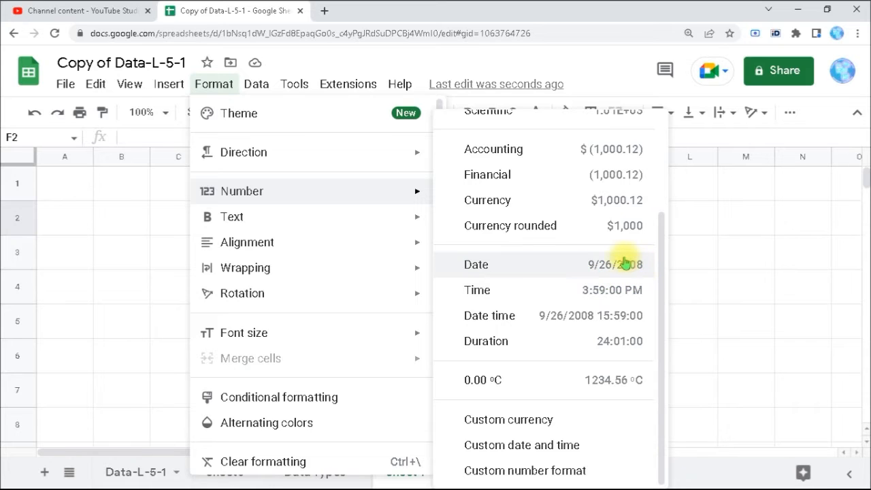
left_click(554, 264)
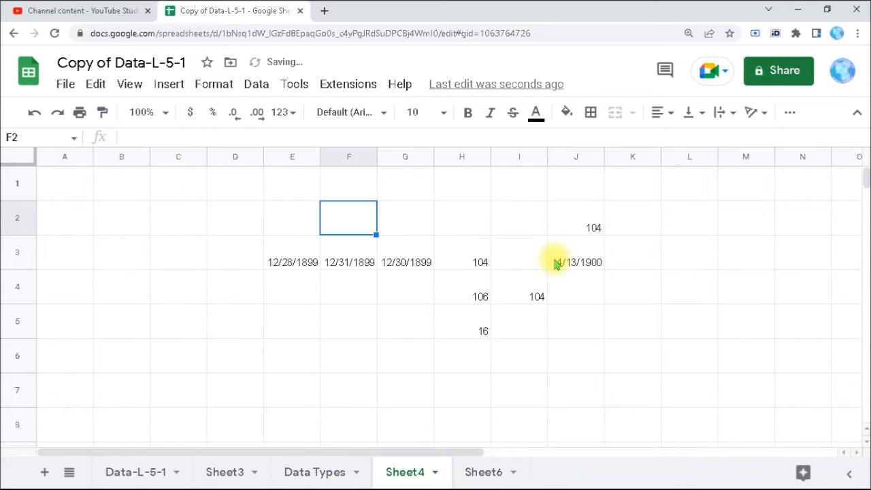
Step: Enter the date 12-Dec 1999 in cell F2
double_click(348, 221)
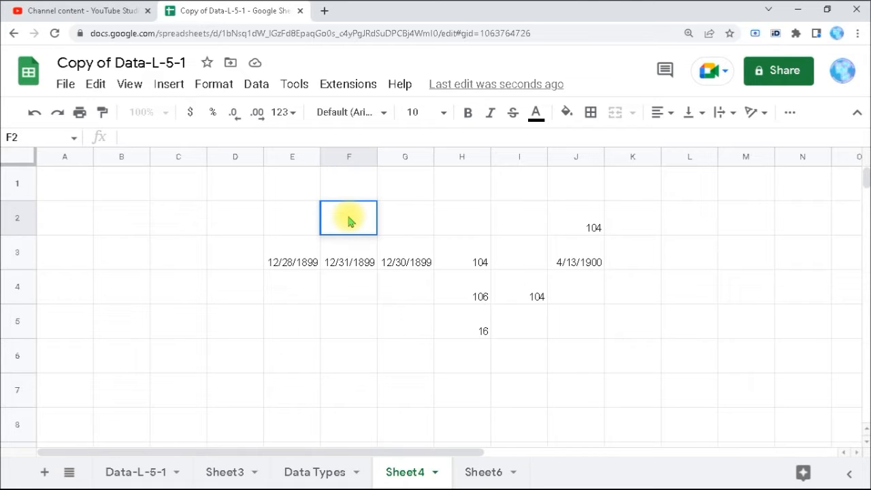
type("12-Dec 1999")
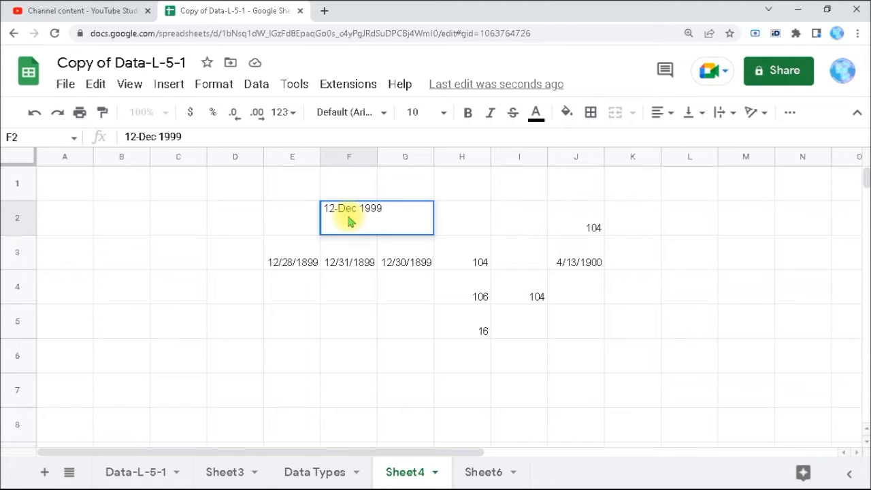
key("Return")
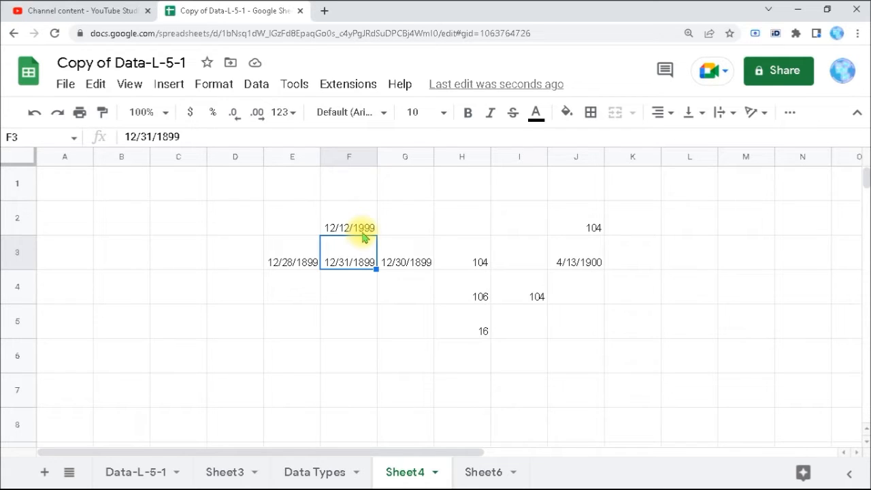
Step: Replace the content of cell F2 with the date 12 Jan 1999
left_click(358, 227)
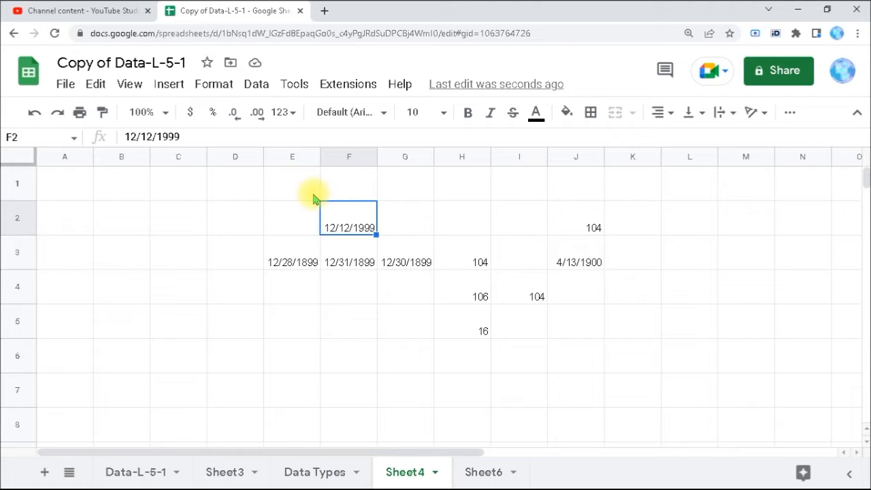
type("12 Jan")
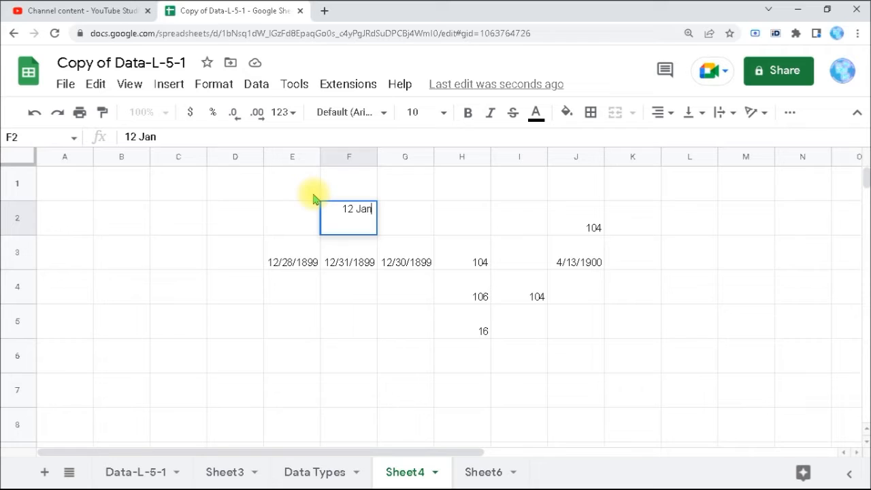
type(" 1999")
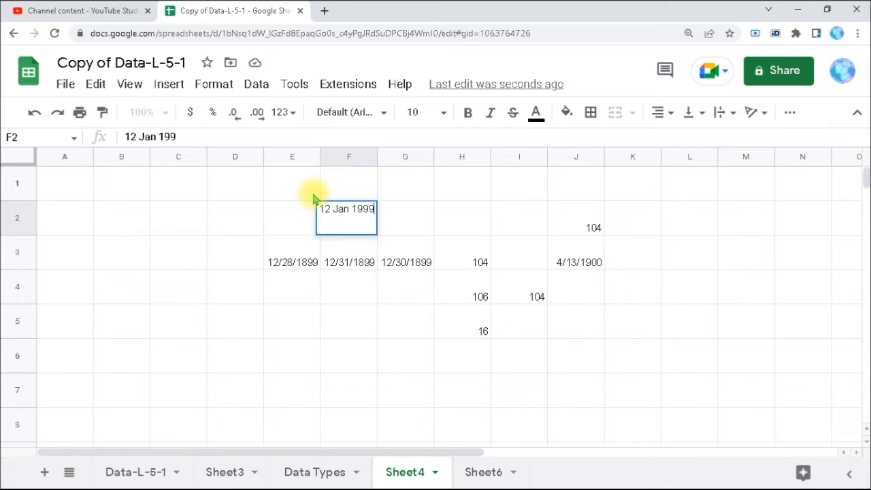
key("Return")
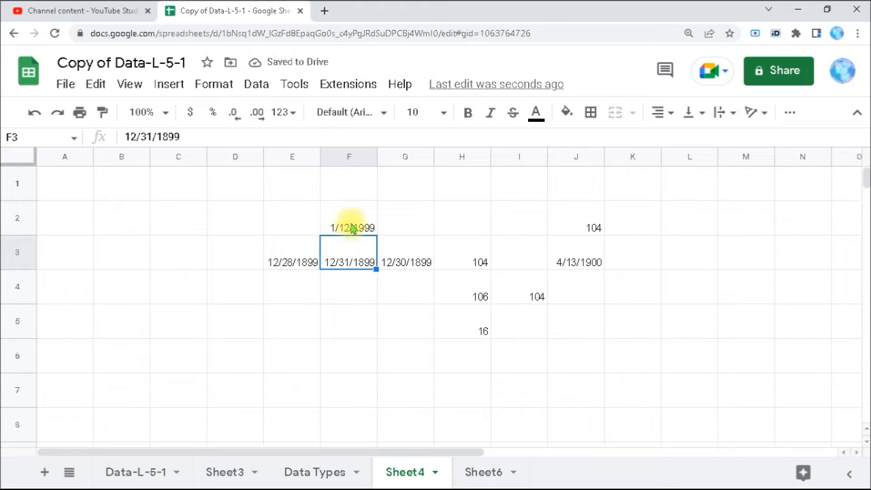
Step: Browse the custom date and time formats and apply the year-month-day style 1930-08-05 to cell F2
left_click(352, 228)
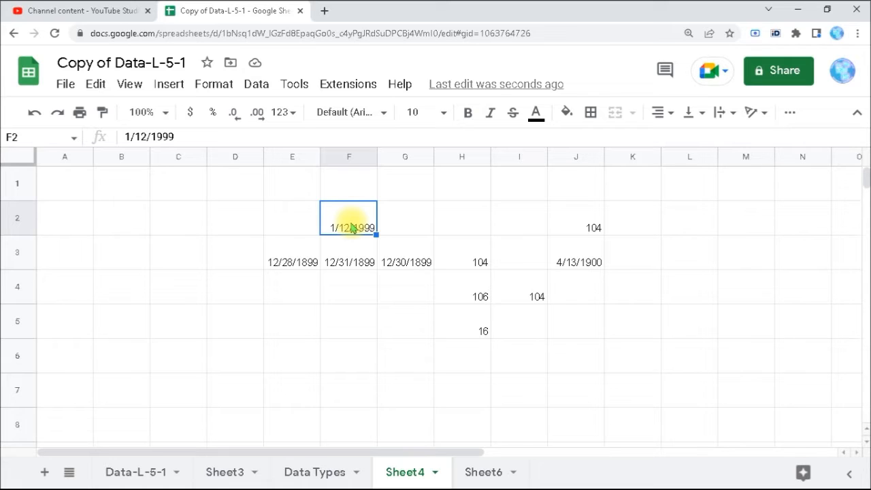
left_click(219, 86)
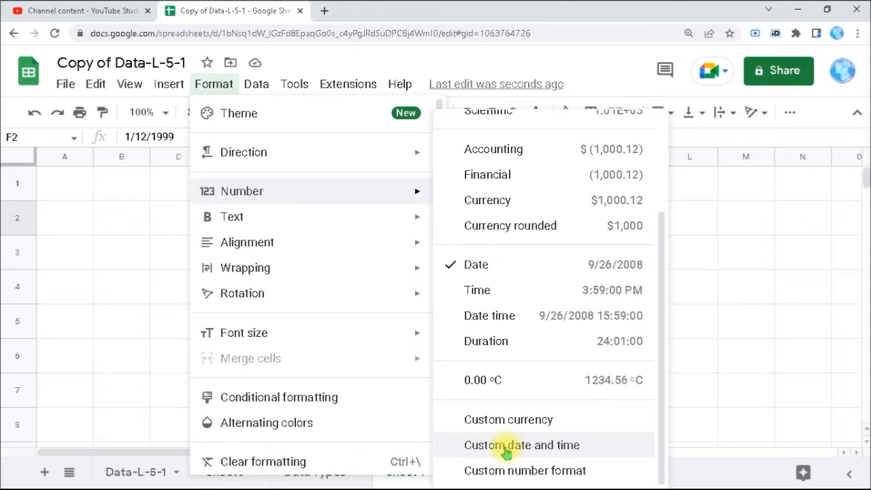
left_click(533, 450)
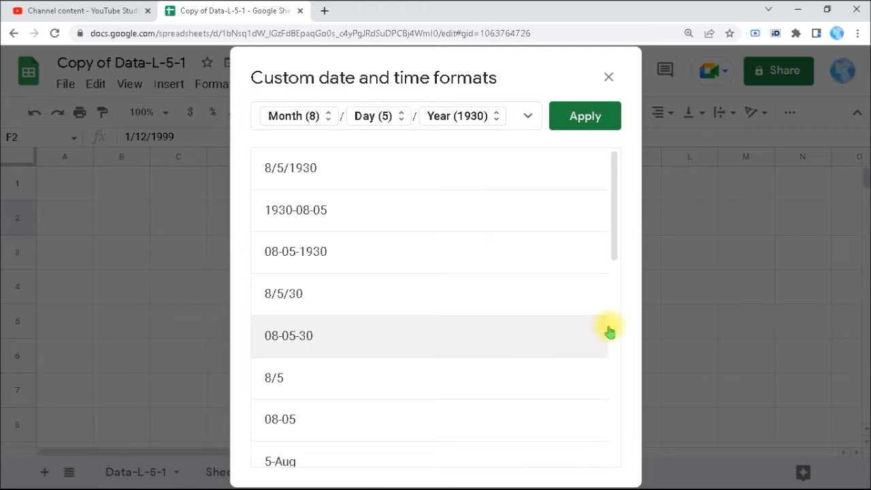
left_click_drag(615, 249, 615, 369)
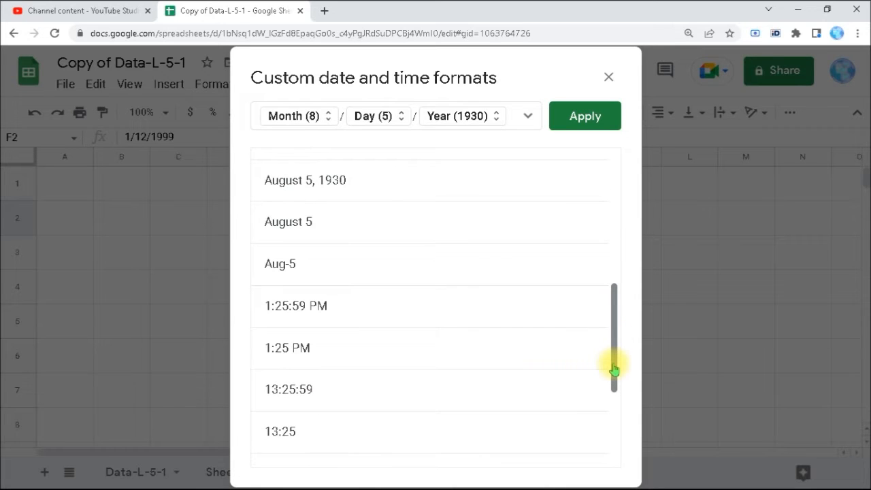
left_click_drag(614, 374, 619, 170)
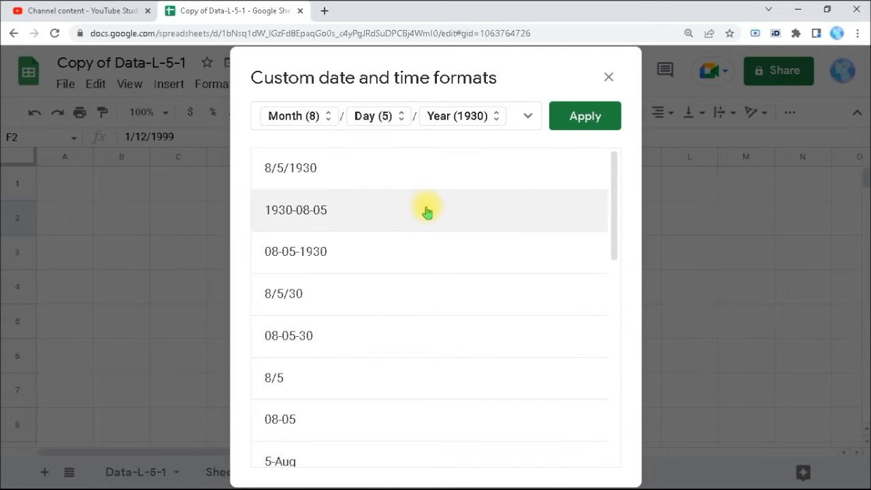
left_click(404, 217)
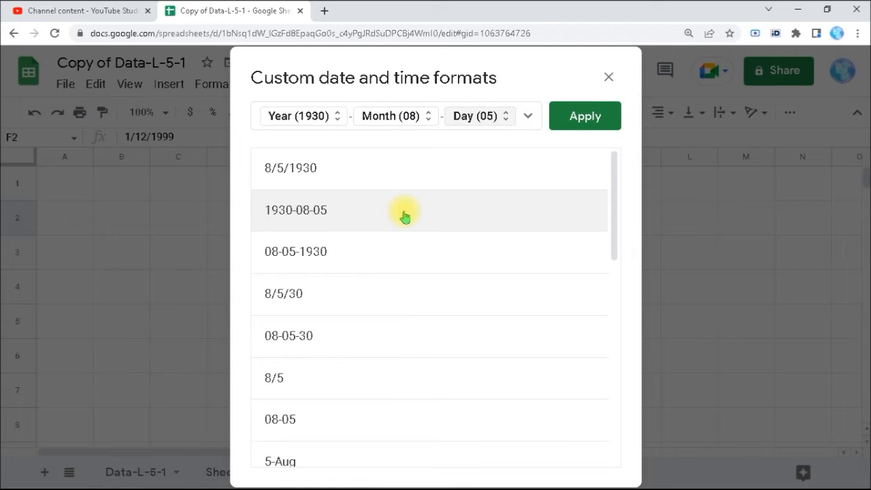
left_click(579, 114)
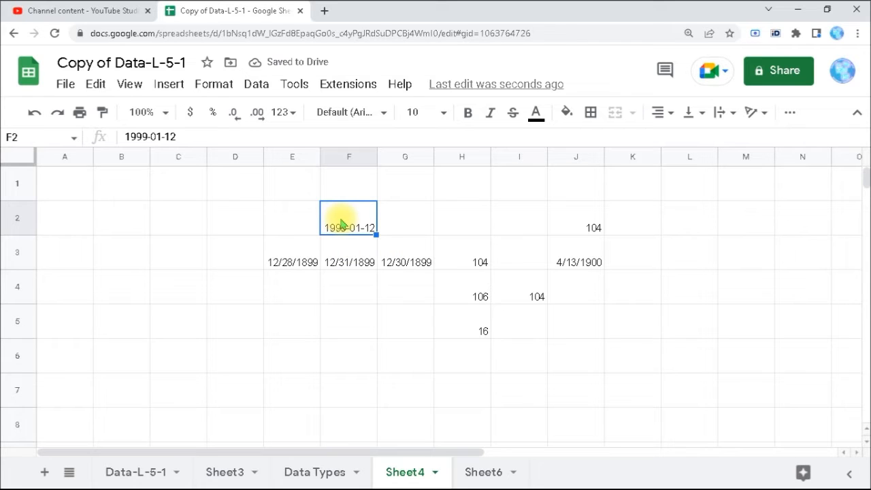
Step: Apply the custom date format "Tuesday, August 5, 1930" to cell F2 and fit column F to its content
left_click(197, 84)
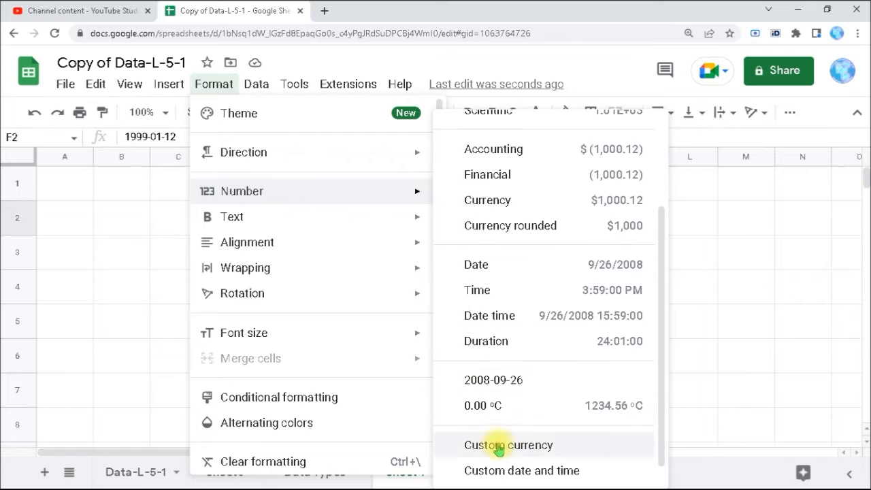
left_click(510, 470)
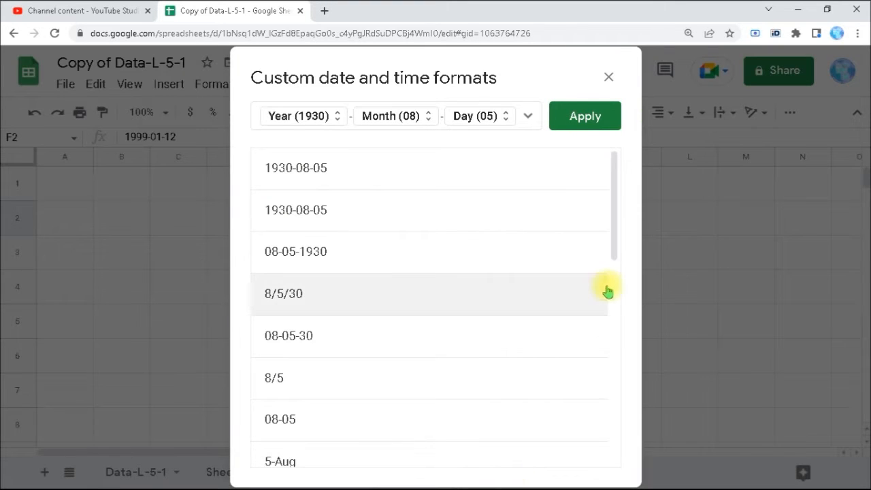
left_click_drag(614, 252, 616, 437)
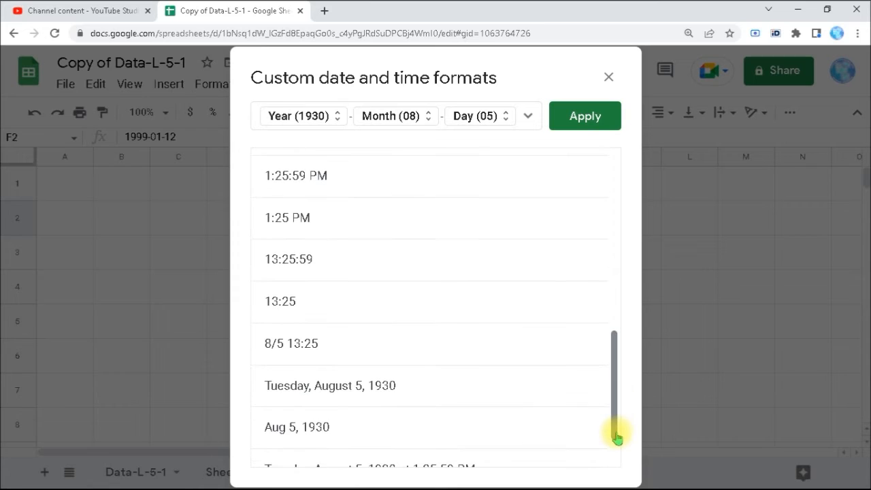
left_click(406, 385)
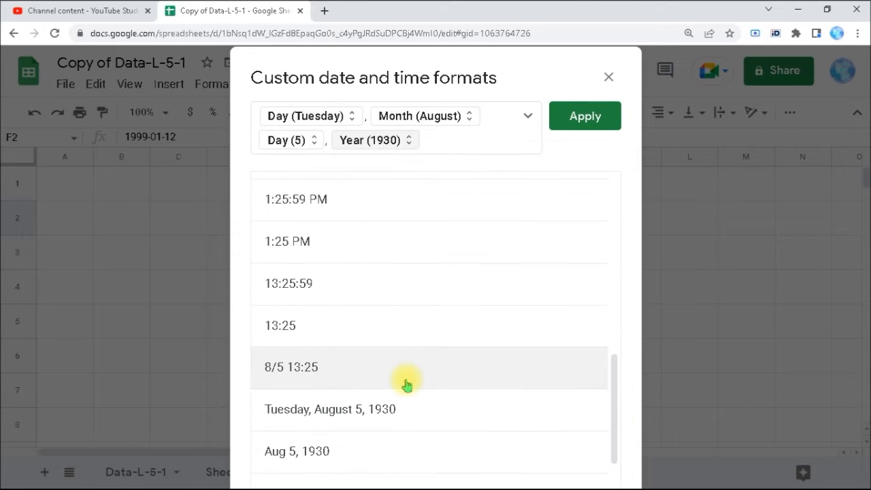
left_click(573, 123)
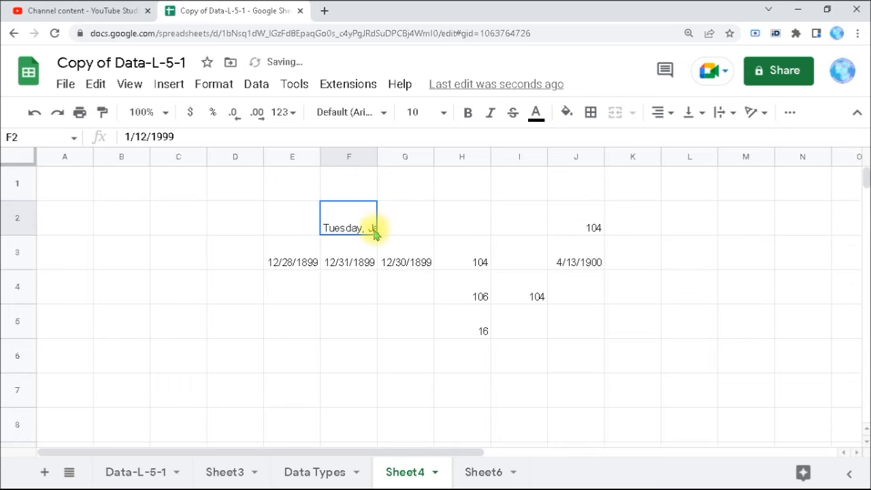
double_click(376, 154)
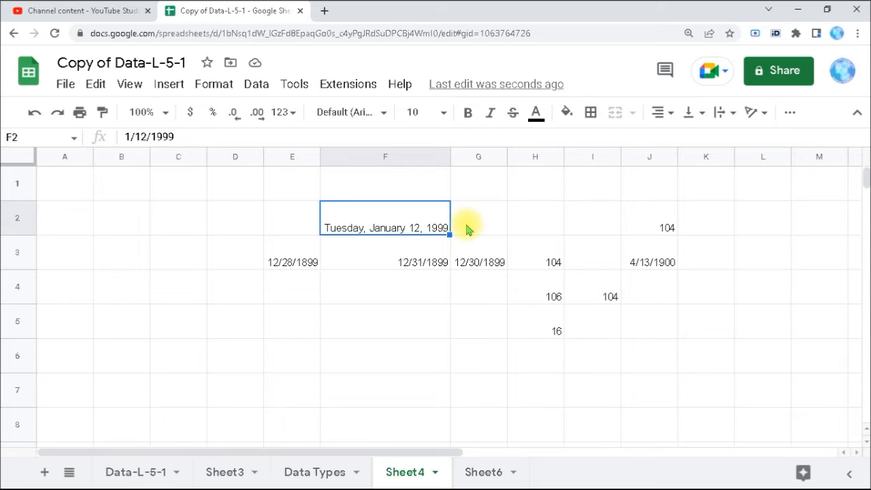
Step: Open the custom date and time formats for cell F2 and clear all elements from the existing format pattern
left_click(224, 87)
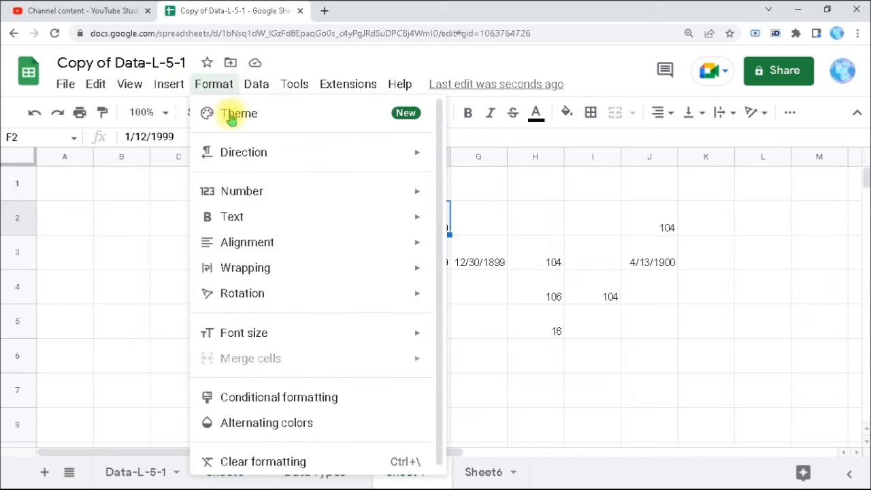
mouse_move(285, 201)
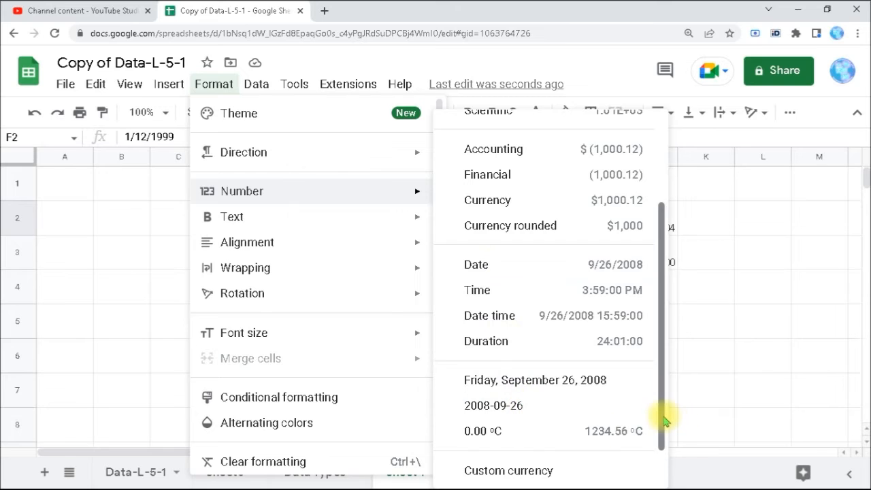
left_click_drag(661, 418, 658, 464)
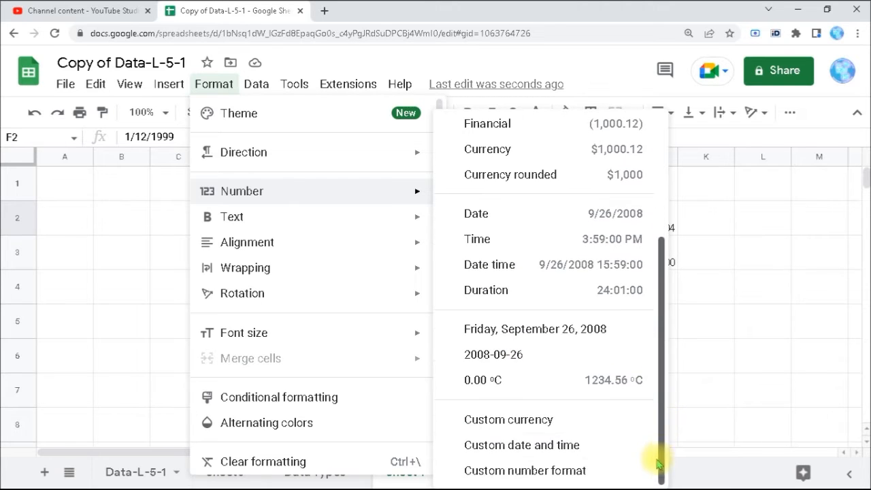
left_click(570, 453)
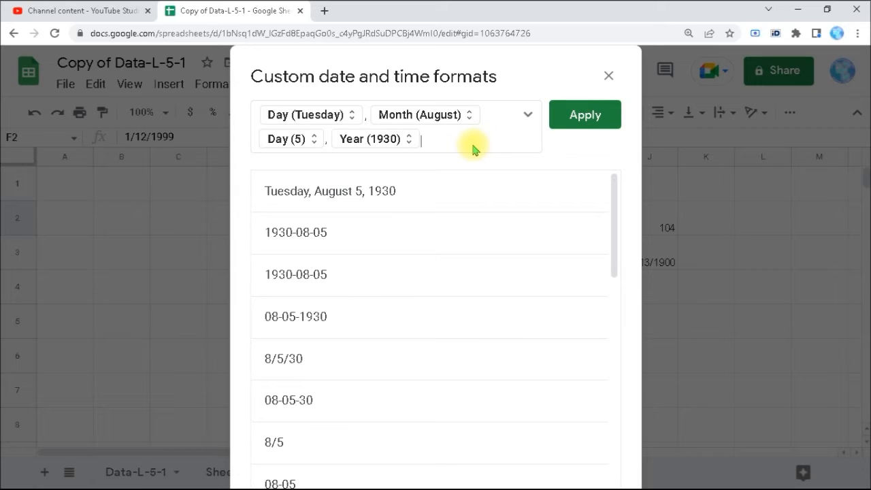
key("BackSpace")
key("BackSpace")
key("BackSpace")
key("BackSpace")
key("BackSpace")
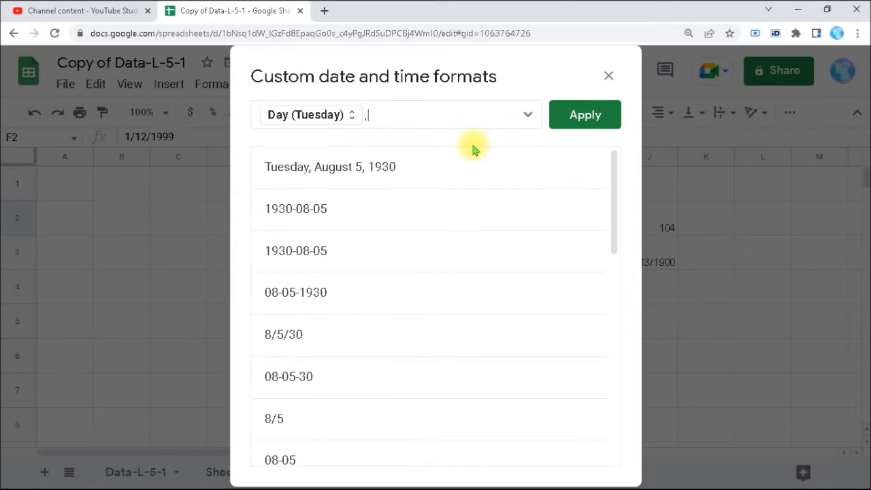
key("BackSpace")
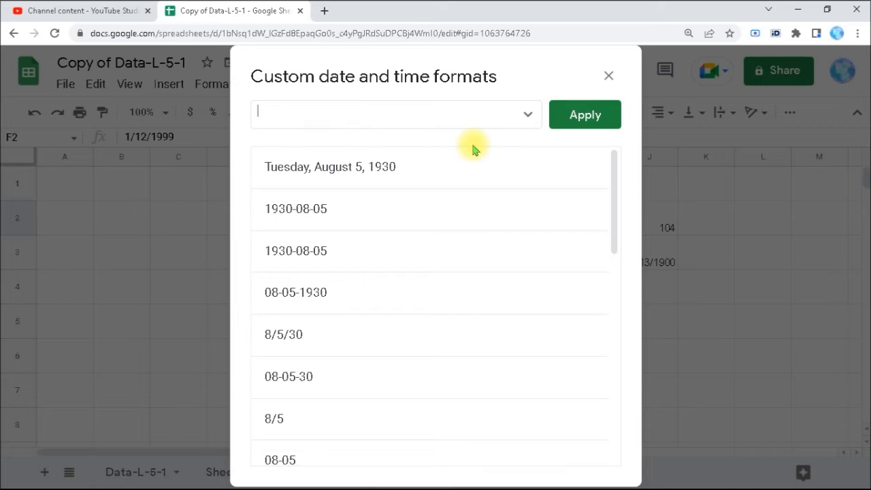
Step: Start the custom format with a Day element shown as full name (Tuesday), followed by an & separator
left_click(528, 115)
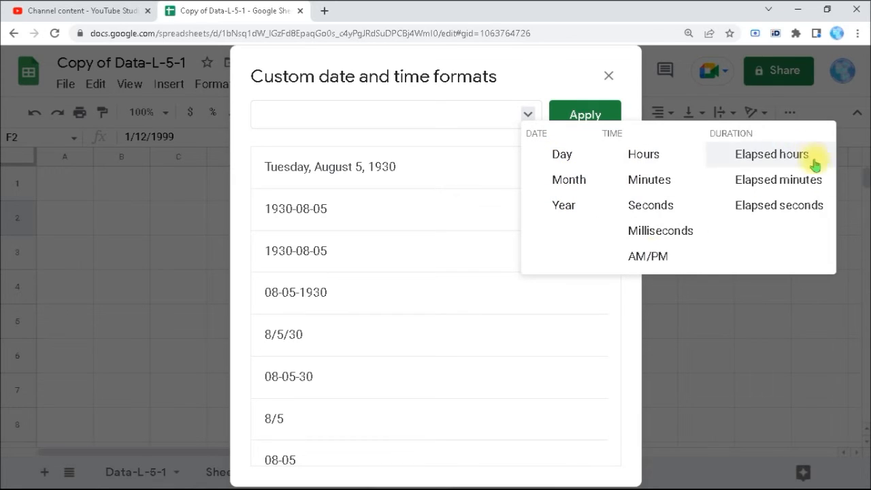
left_click(564, 166)
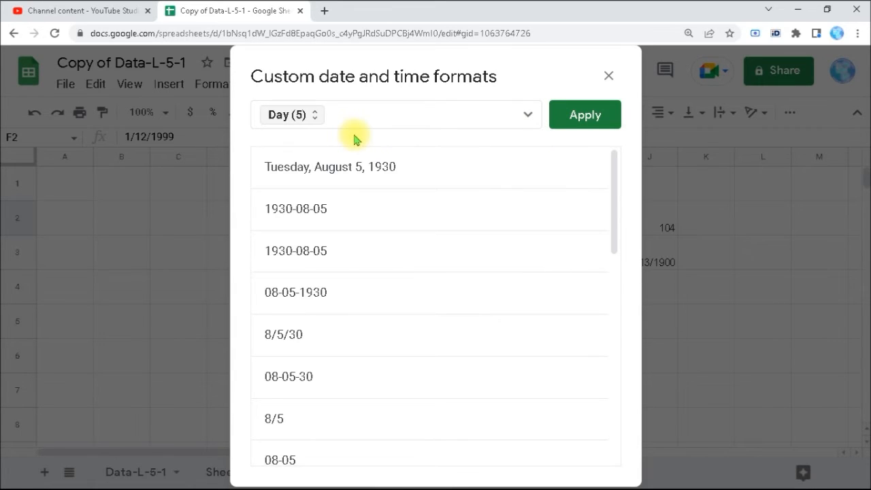
left_click(315, 121)
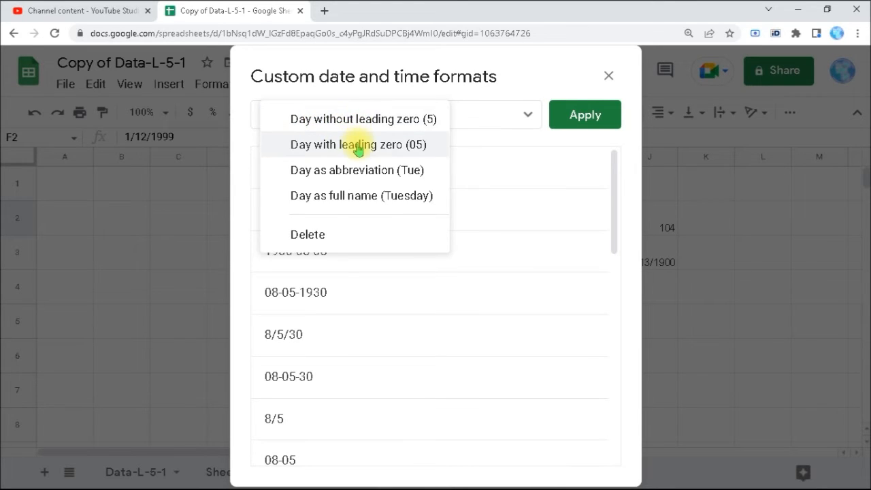
left_click(374, 199)
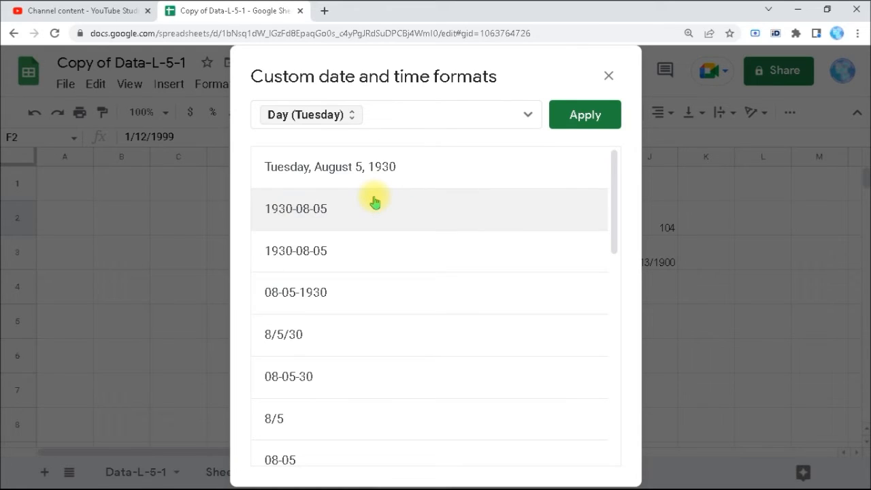
left_click(393, 118)
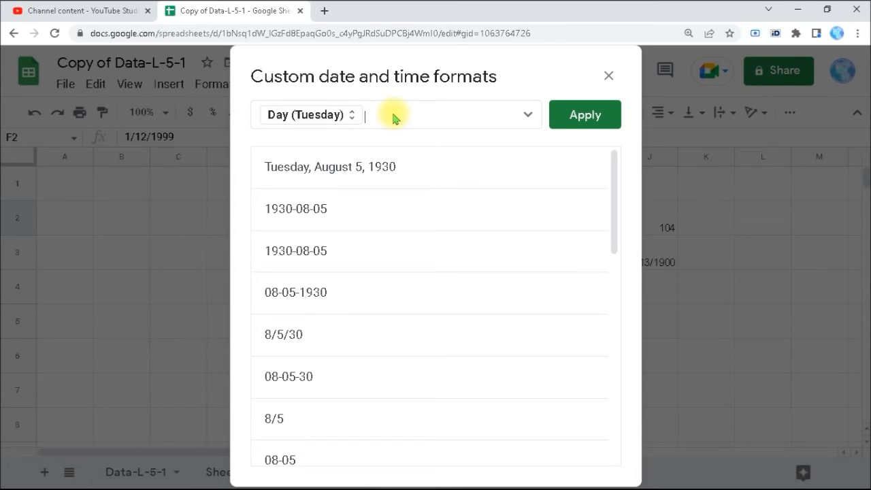
type("&")
Step: Add a second Day element with leading zero (05) to the custom format, followed by a % separator
left_click(524, 116)
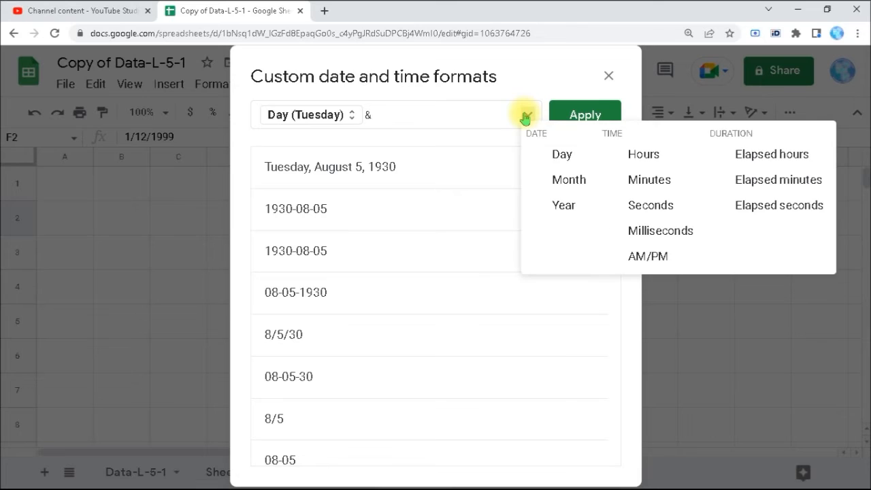
left_click(559, 154)
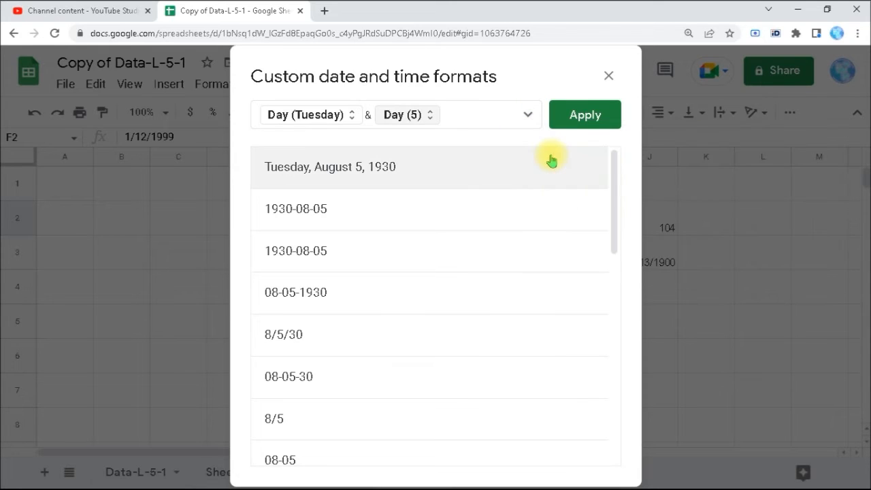
left_click(430, 121)
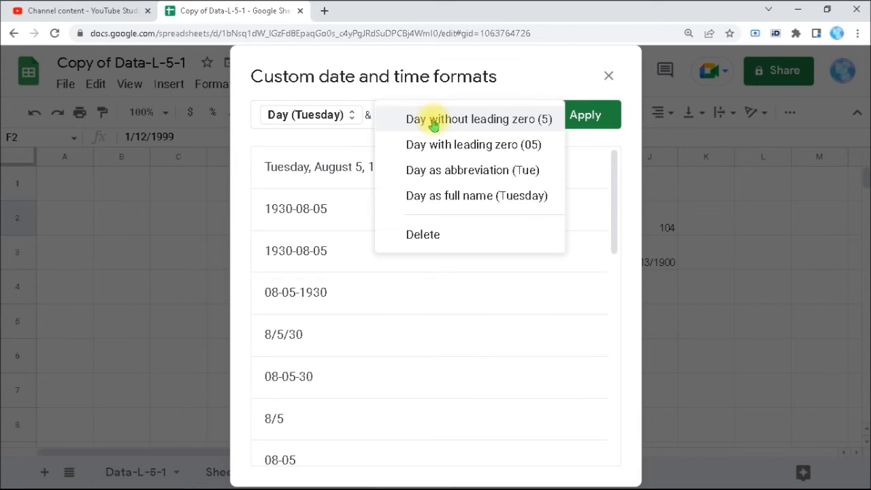
left_click(447, 154)
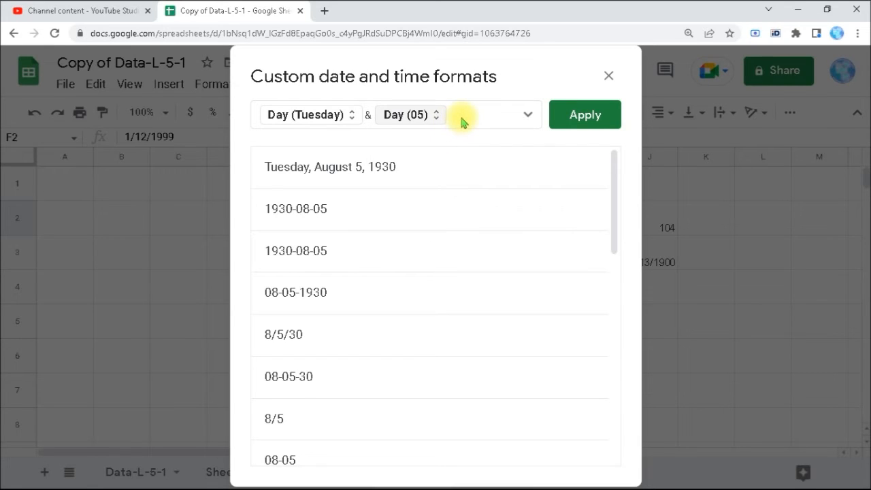
left_click(464, 122)
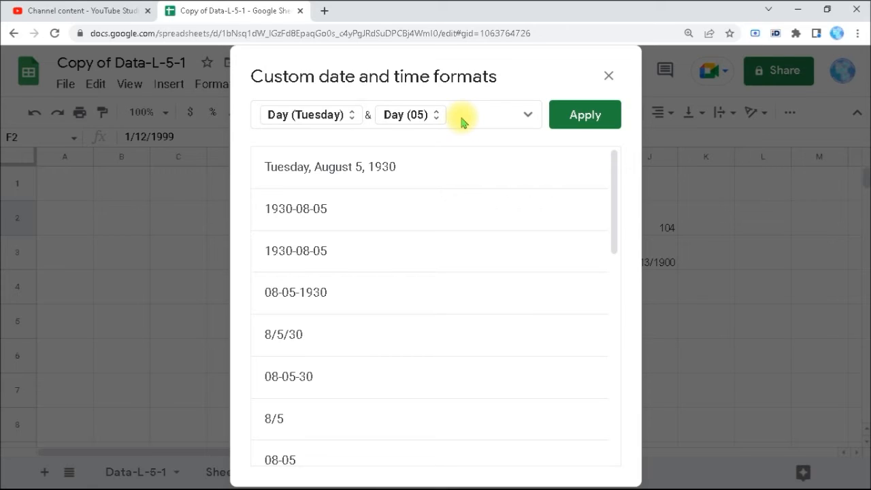
type("%")
Step: Add a two-digit Year element (30) to the custom format, followed by an @ separator
left_click(525, 114)
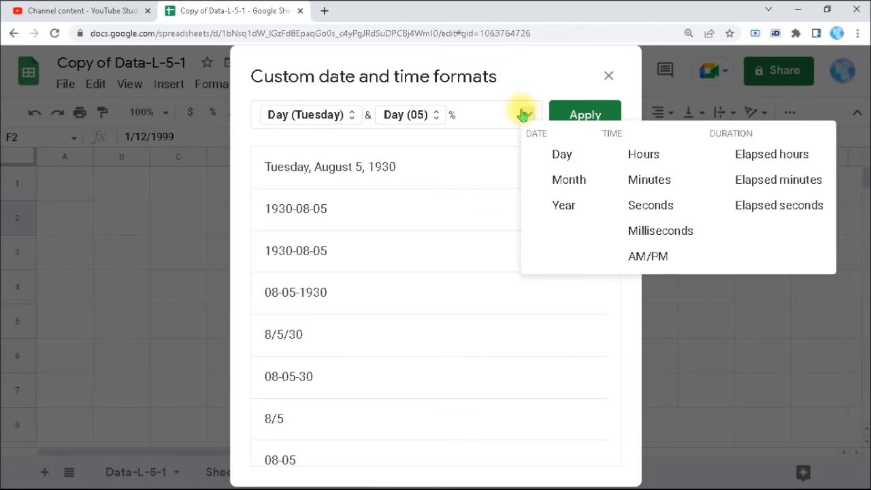
left_click(563, 204)
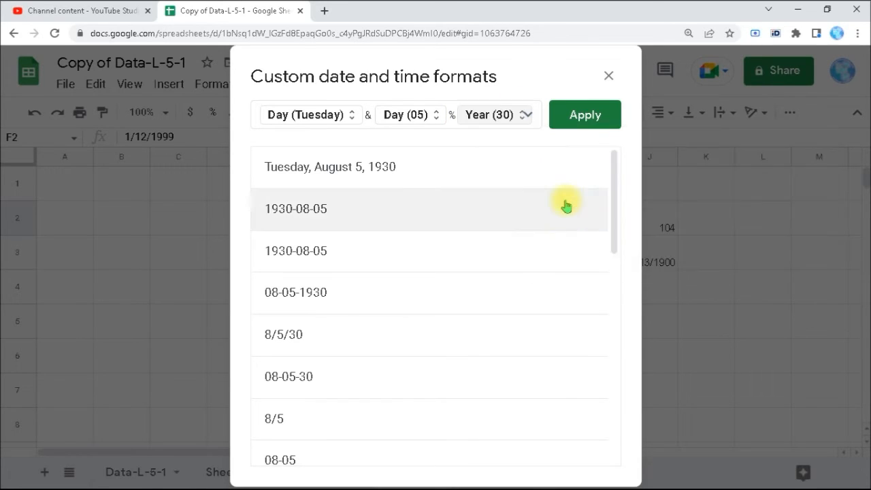
left_click(528, 116)
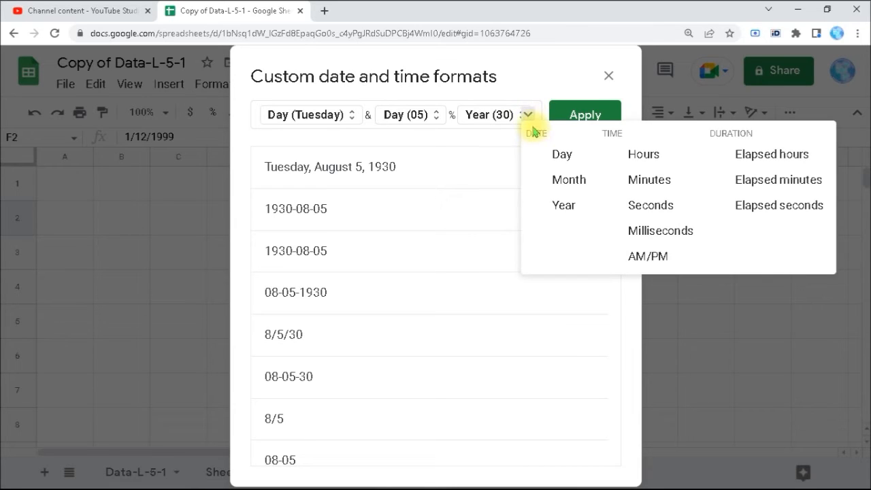
left_click(529, 116)
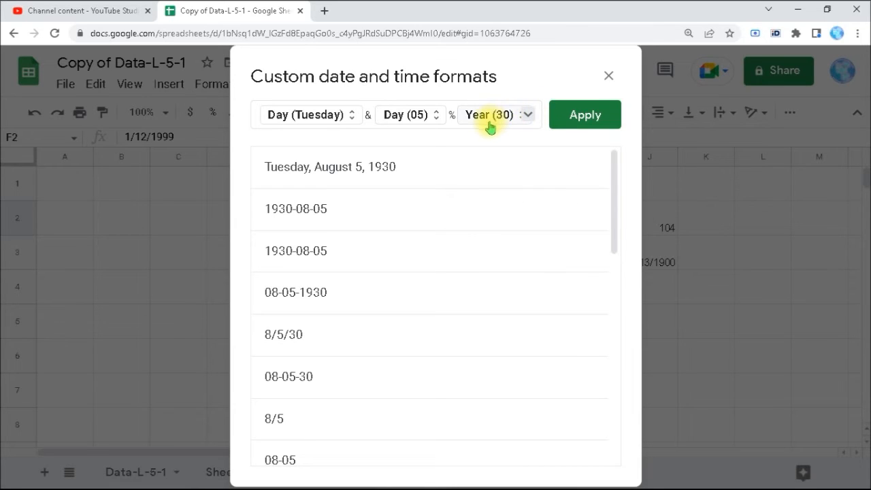
left_click(521, 117)
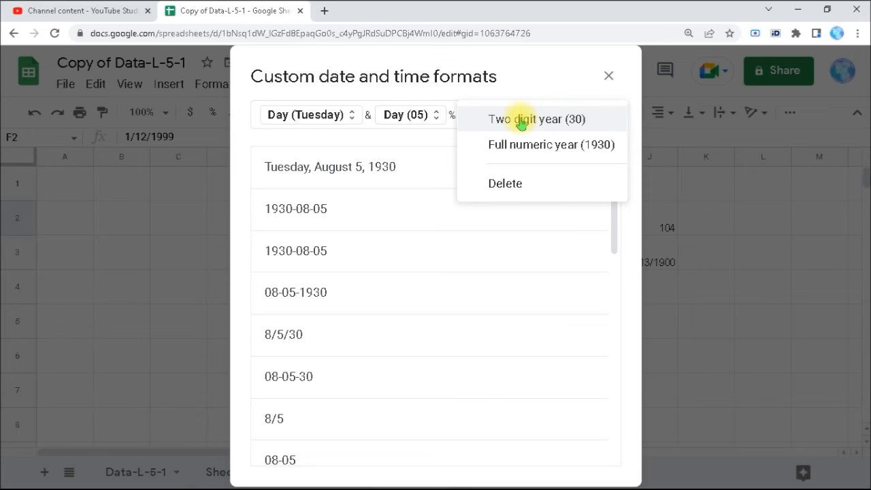
left_click(563, 121)
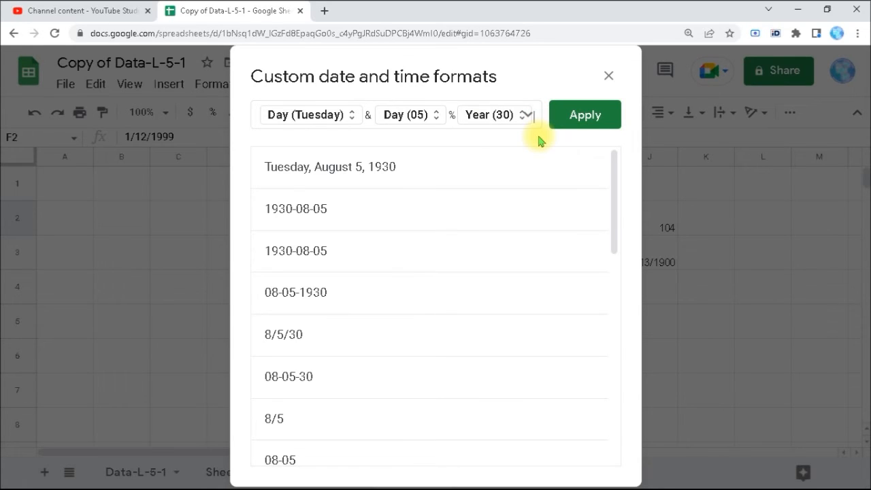
type("@")
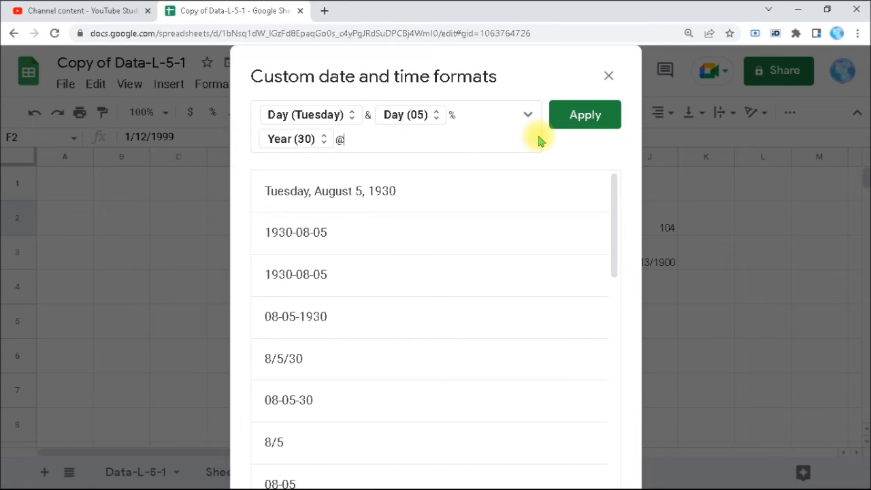
Step: Add a Month element shown as first letter of the month (A) and apply the custom format to cell F2
left_click(527, 113)
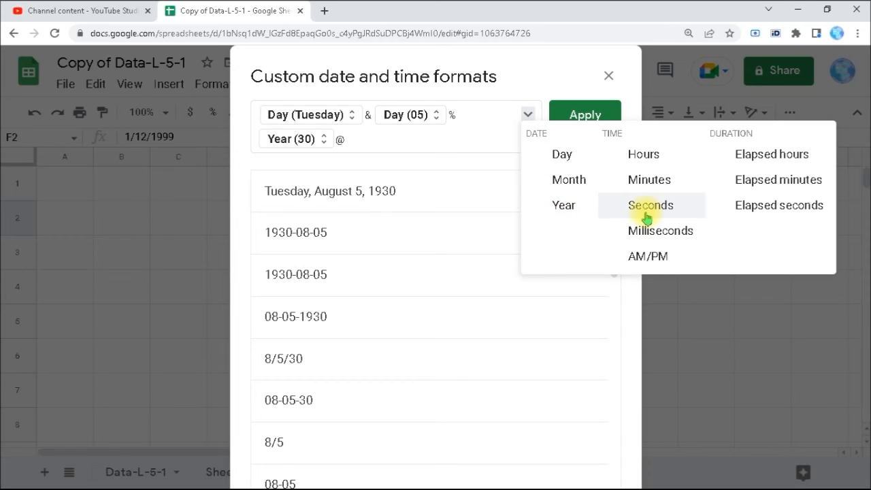
left_click(569, 181)
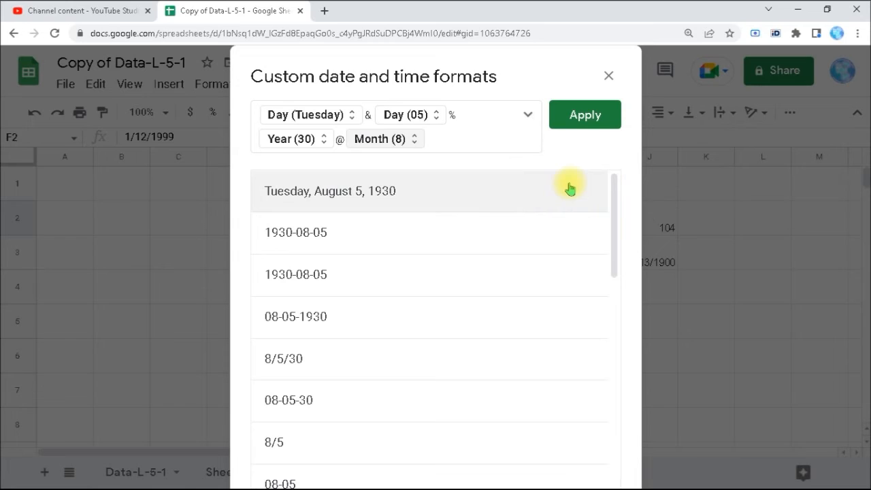
left_click(410, 146)
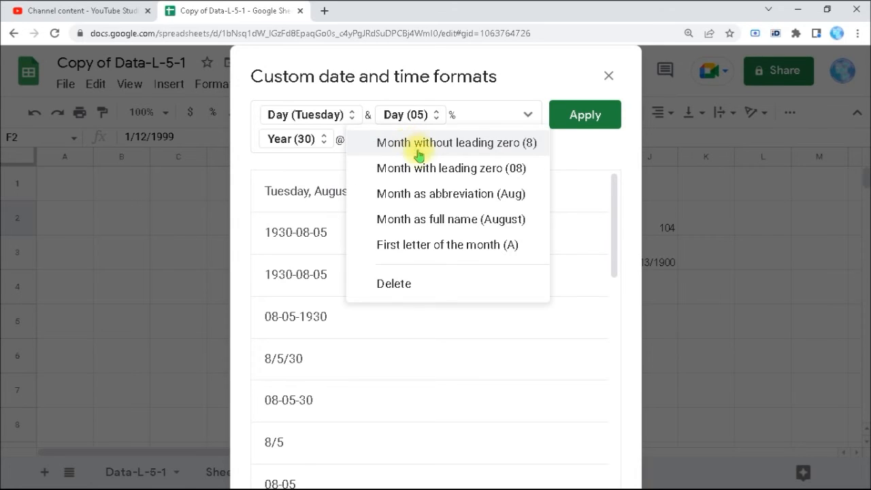
left_click(481, 245)
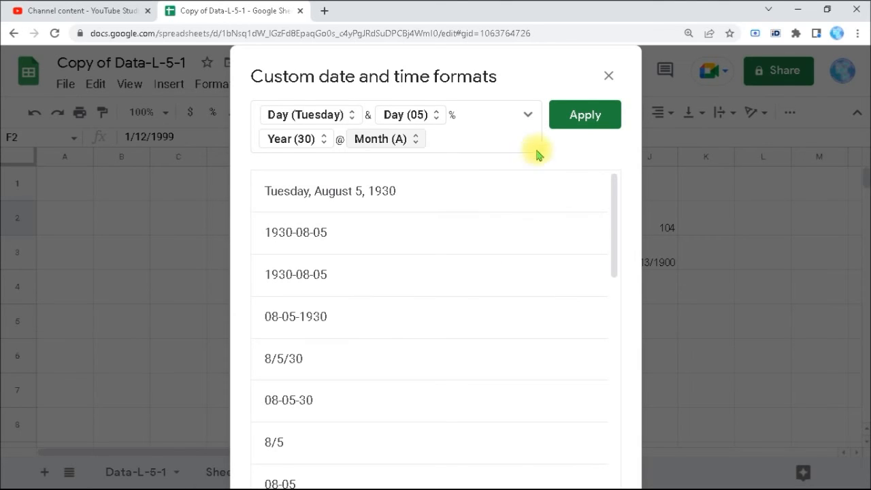
left_click(581, 114)
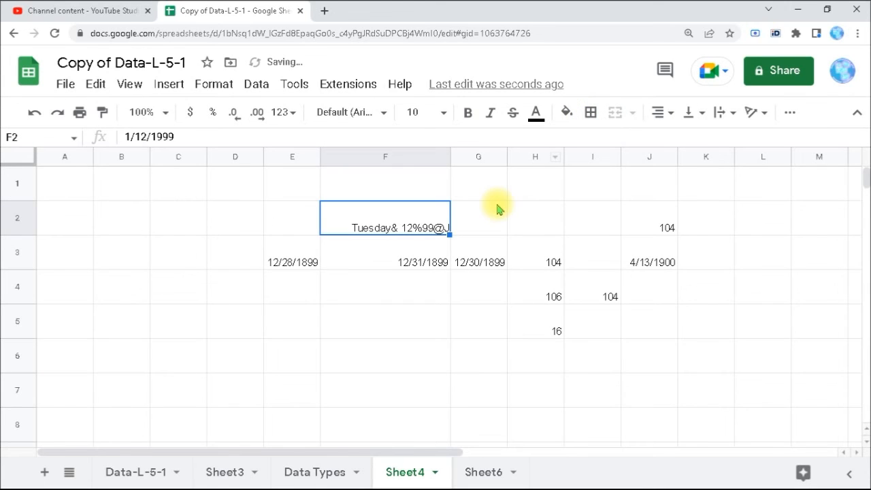